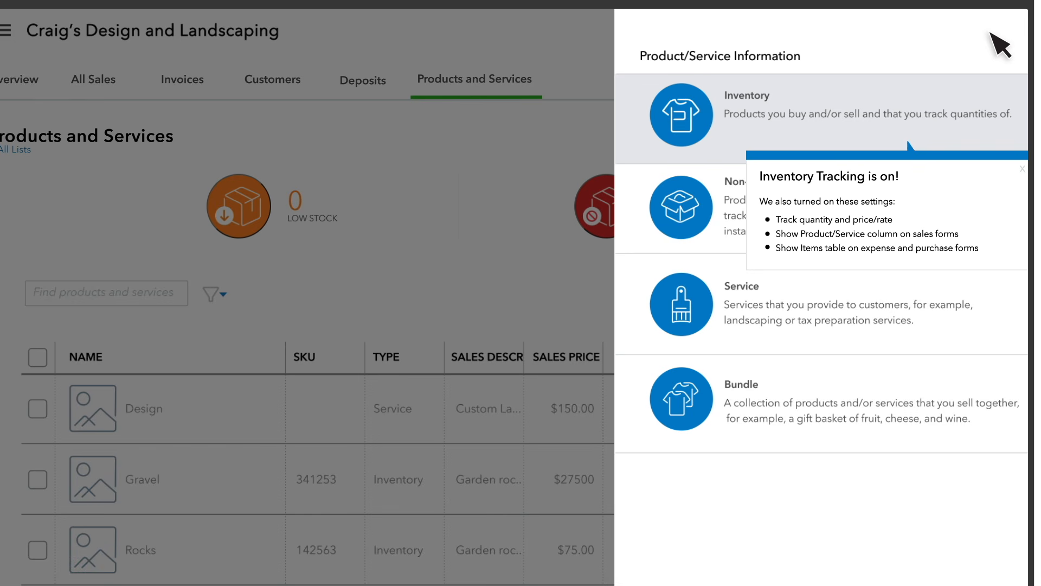
# Step: Create a new Inventory product named Rock Fountain
pyautogui.click(895, 128)
pyautogui.click(853, 163)
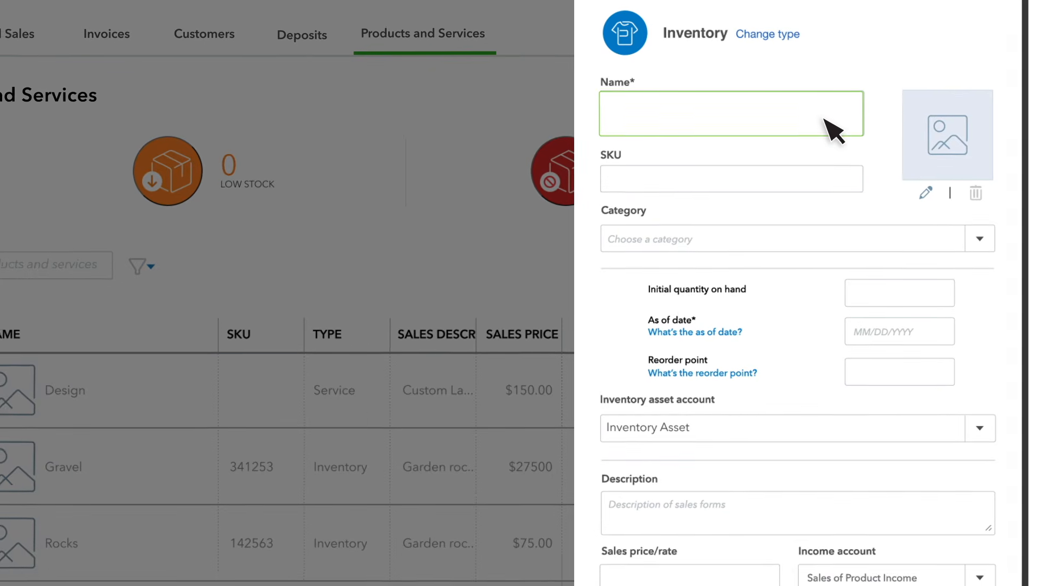
pyautogui.write('Rock Fountain')
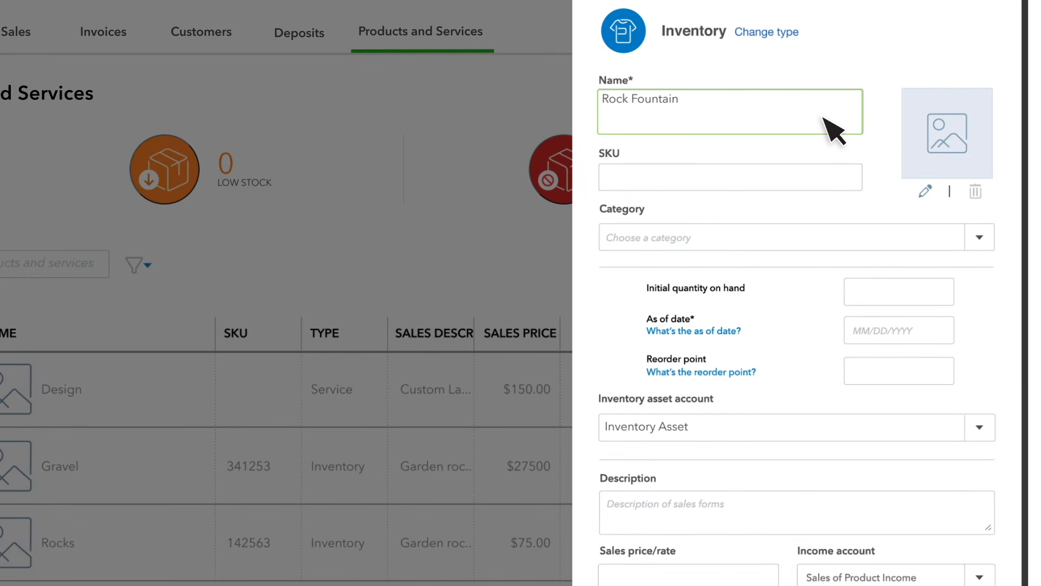
# Step: Enter the SKU KJ-TS-34-BK for the product
pyautogui.click(812, 182)
pyautogui.write('KJ-TS-34-BK')
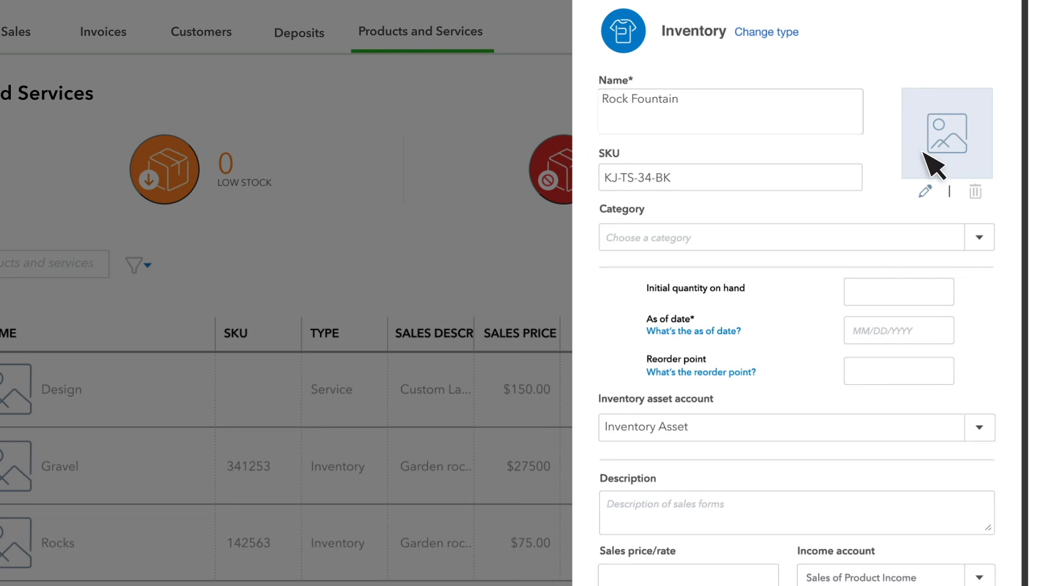
pyautogui.click(952, 145)
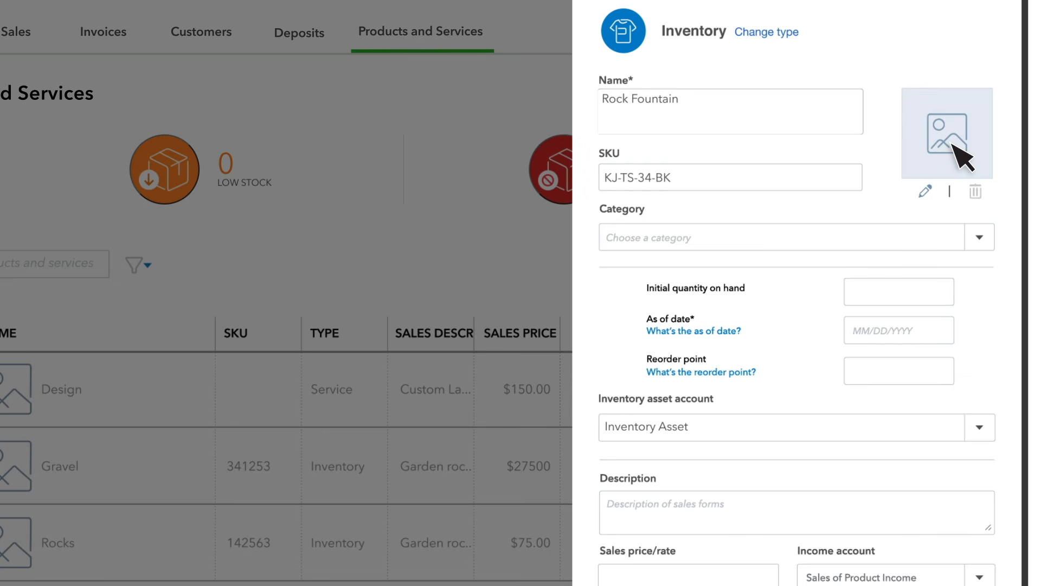
# Step: Set the initial quantity on hand to 55 as of 08/12/2020 with a reorder point of 10
pyautogui.click(944, 300)
pyautogui.write('55')
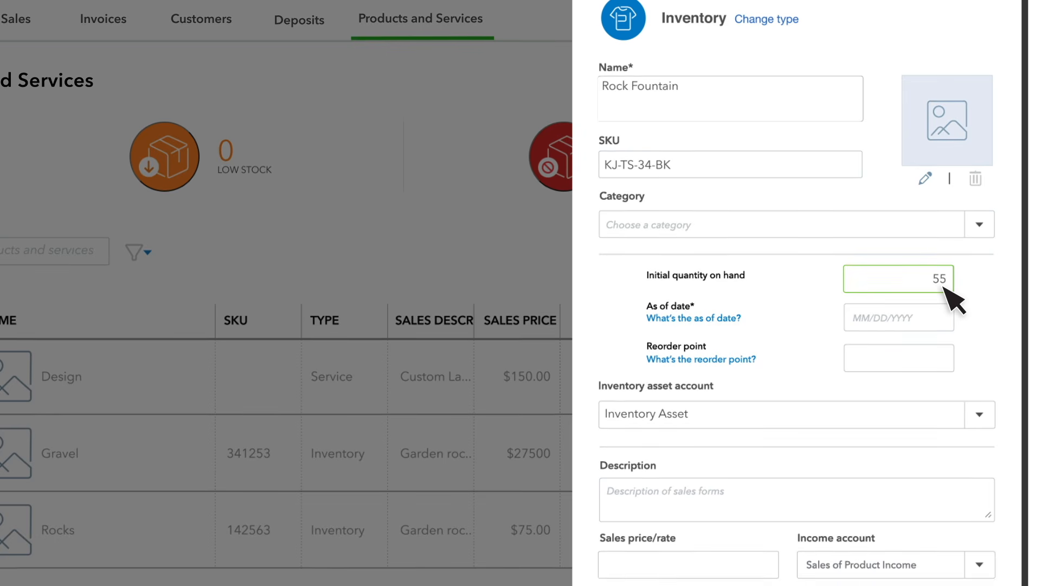
pyautogui.click(948, 336)
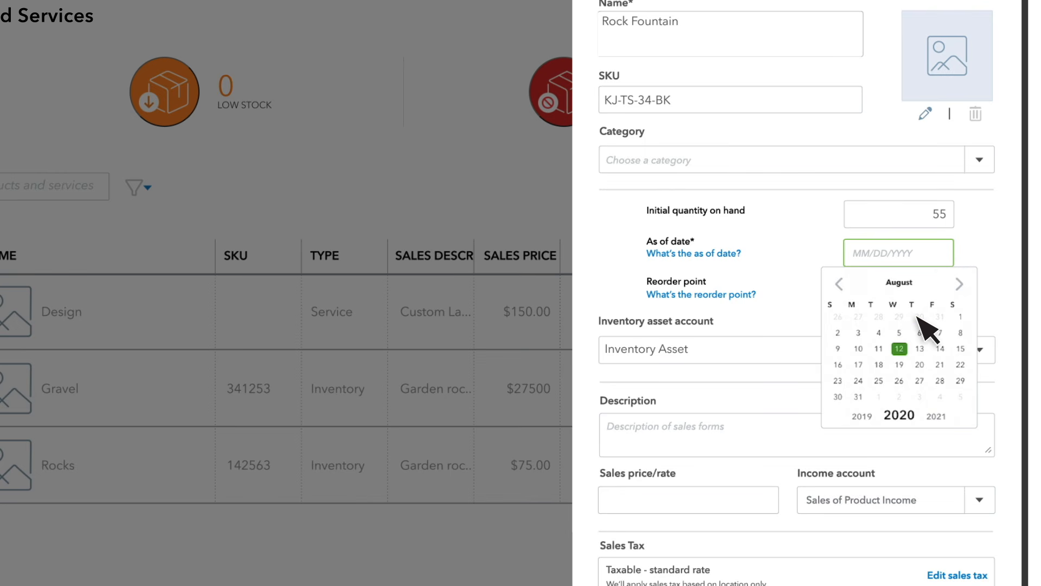
pyautogui.click(901, 350)
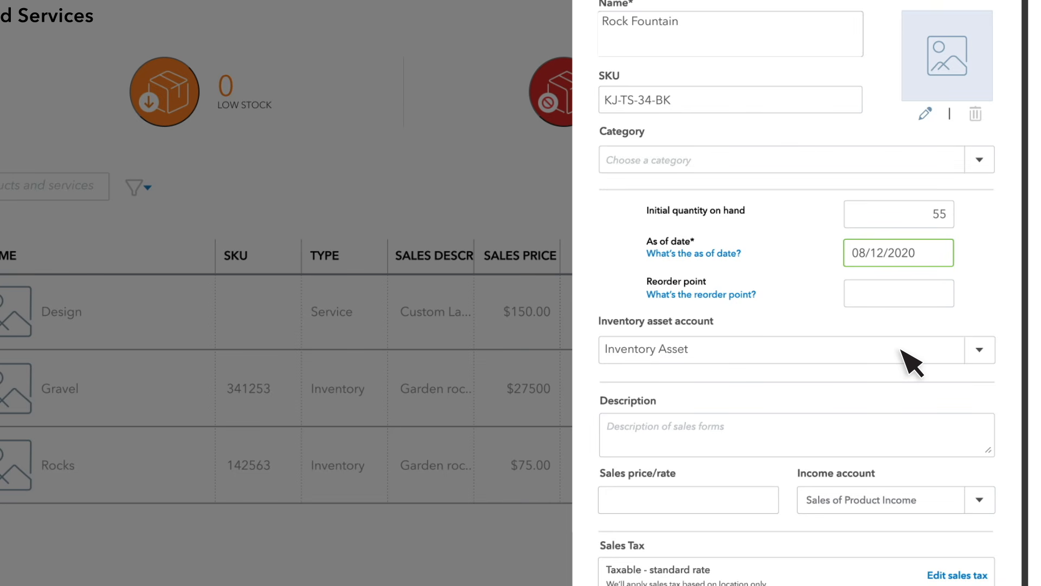
pyautogui.click(947, 298)
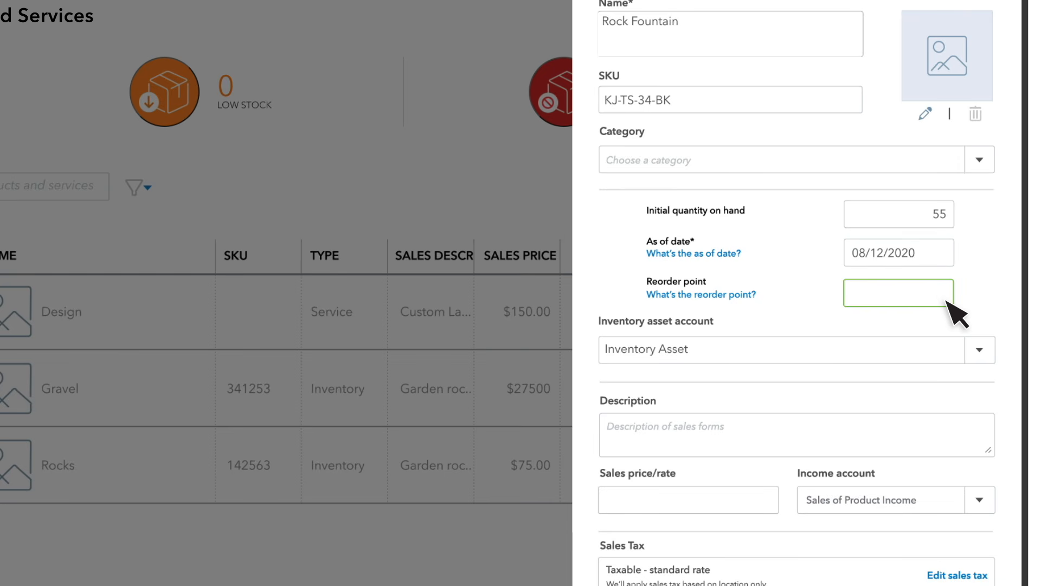
pyautogui.write('10')
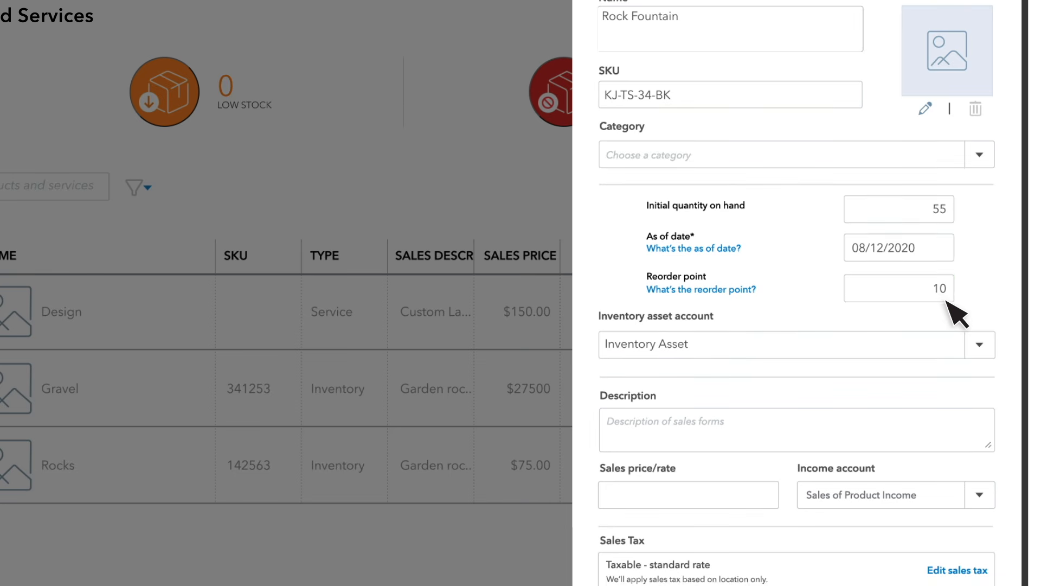
# Step: Keep the Inventory Asset account and enter the sales description Original Rock Fountain from Craig's
pyautogui.scroll(-4, 958, 309)
pyautogui.click(982, 141)
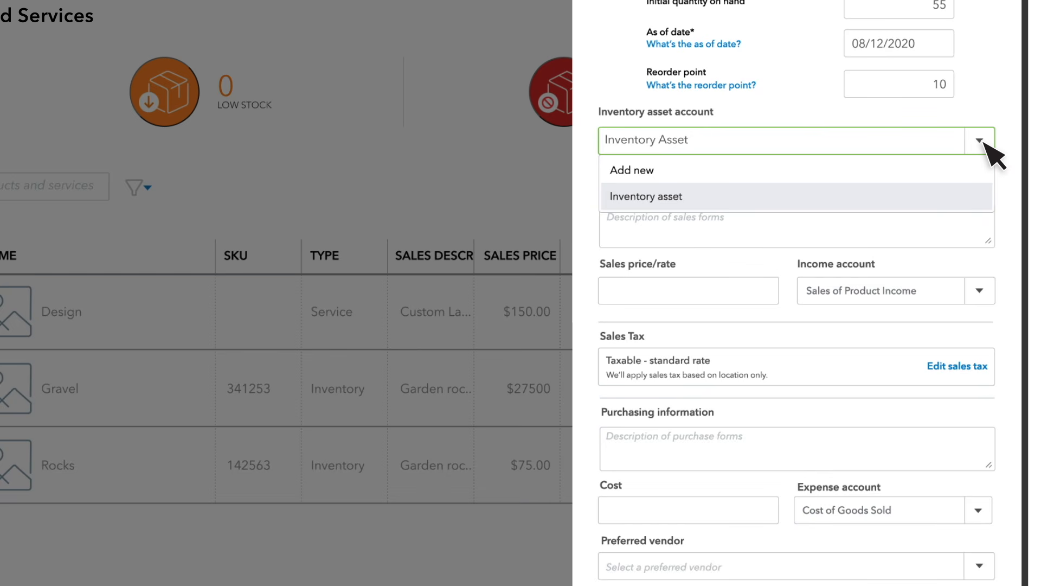
pyautogui.click(984, 142)
pyautogui.click(988, 223)
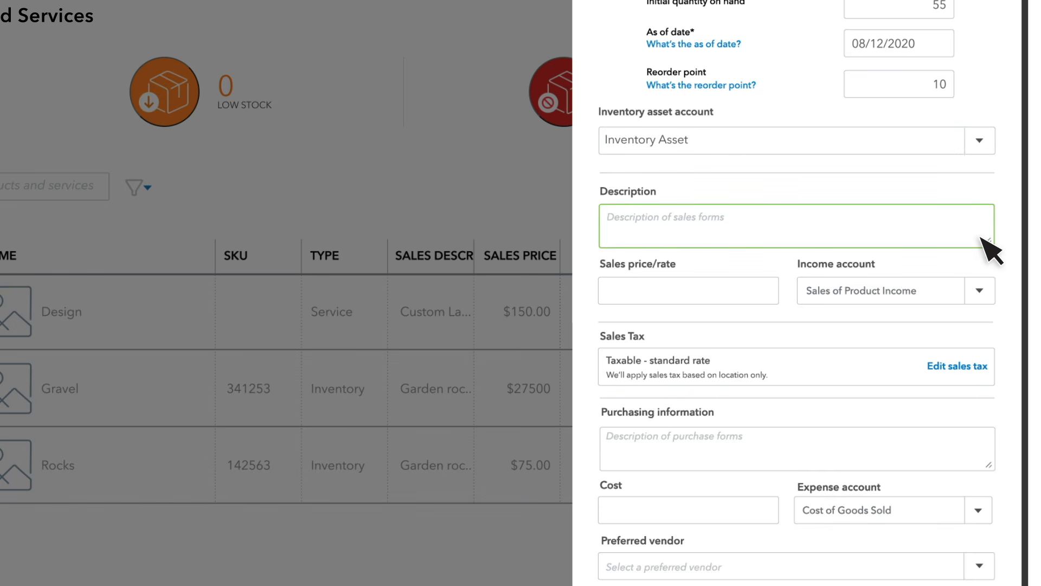
pyautogui.write('Original Rock Fountain from Crai')
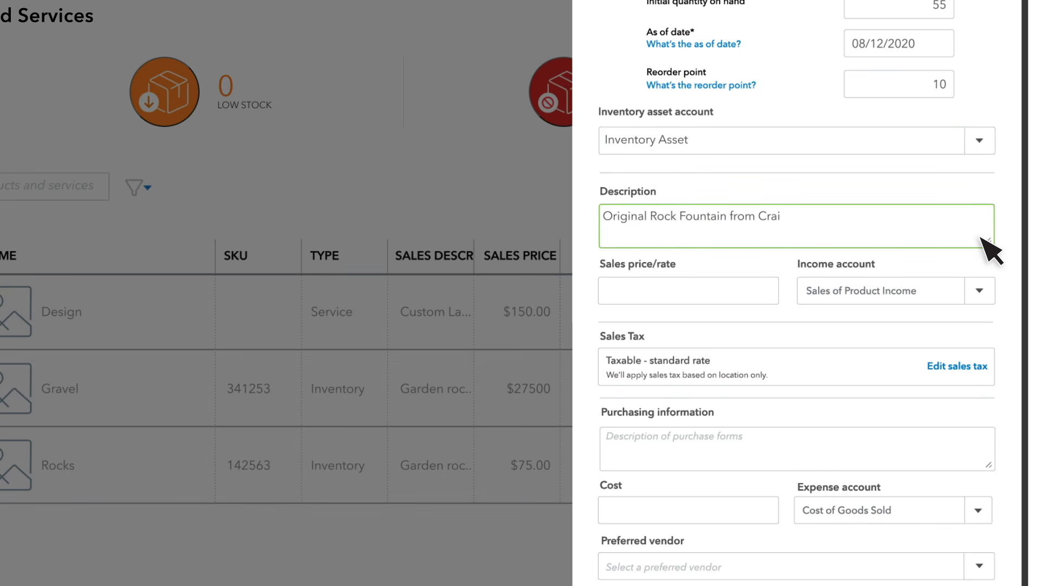
pyautogui.write("g's")
# Step: Set the sales price to 100, keeping Sales of Product Income as the income account
pyautogui.click(767, 300)
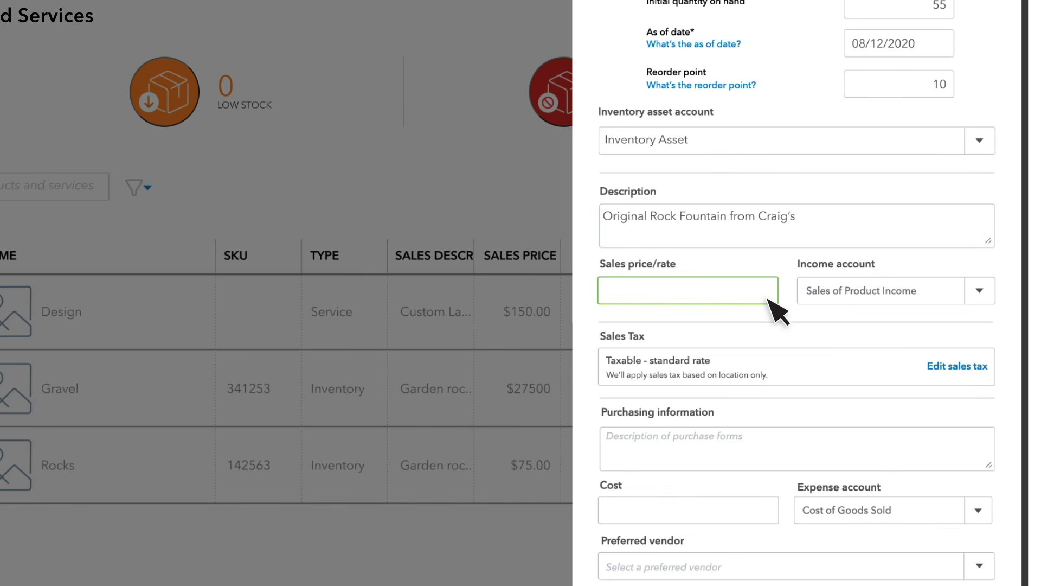
pyautogui.write('100')
pyautogui.click(981, 292)
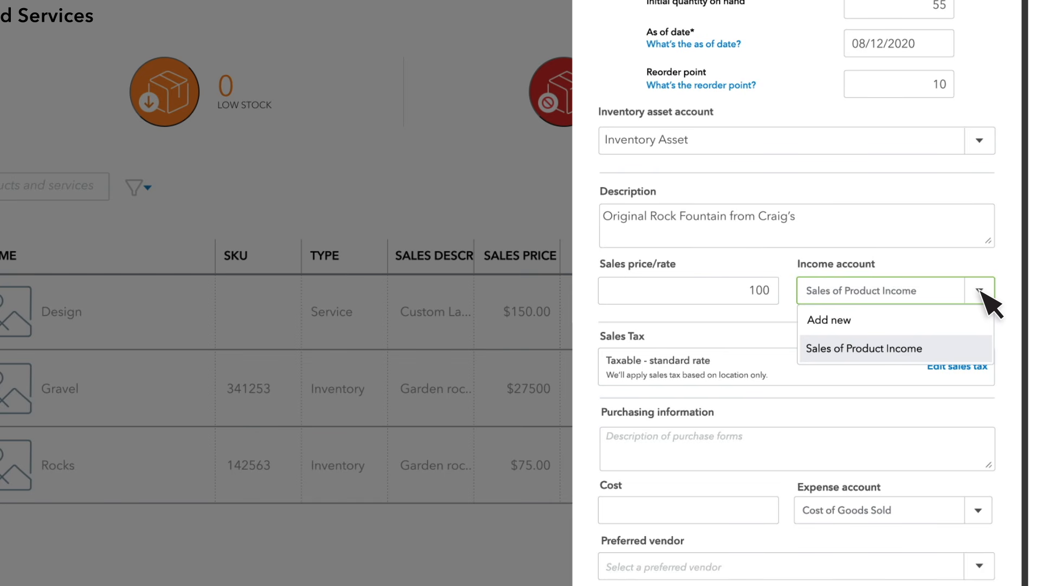
pyautogui.click(980, 291)
# Step: Enter the purchasing description Model LXRR Rock Fountain - 12
pyautogui.scroll(-3, 985, 295)
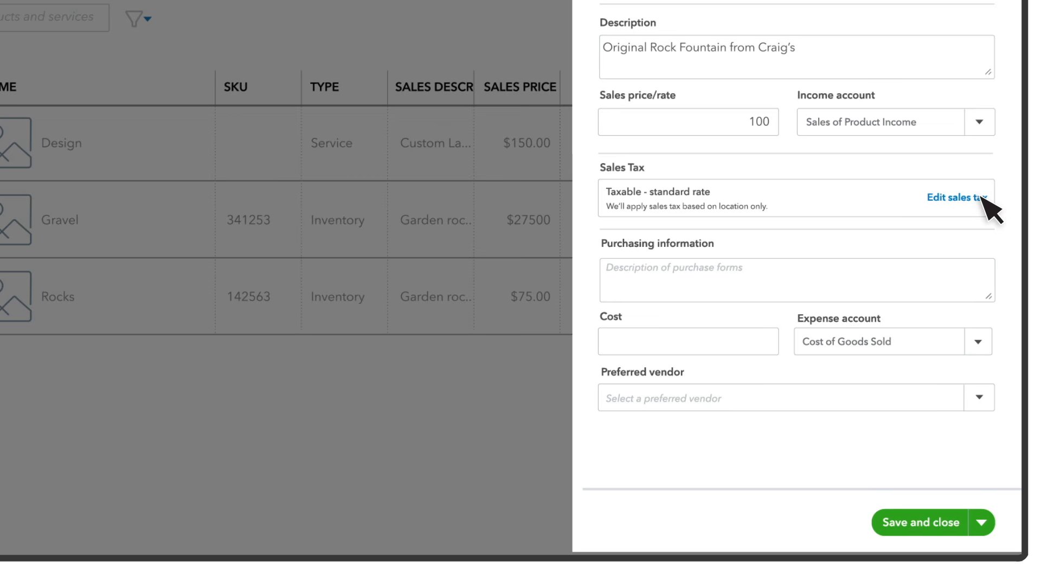
pyautogui.click(975, 280)
pyautogui.write('Model L')
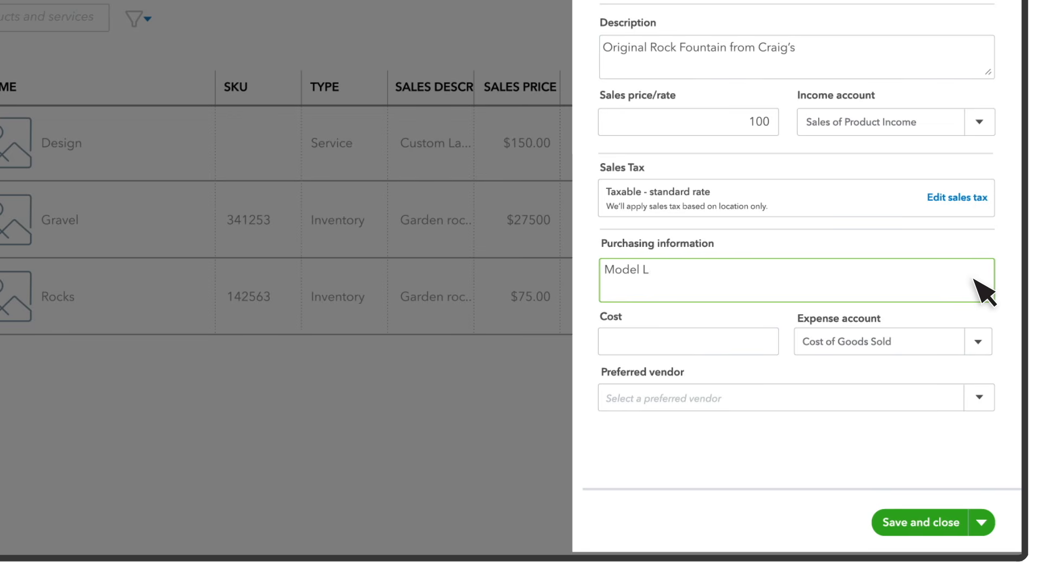
pyautogui.write('XRR Rock Fountain - 12')
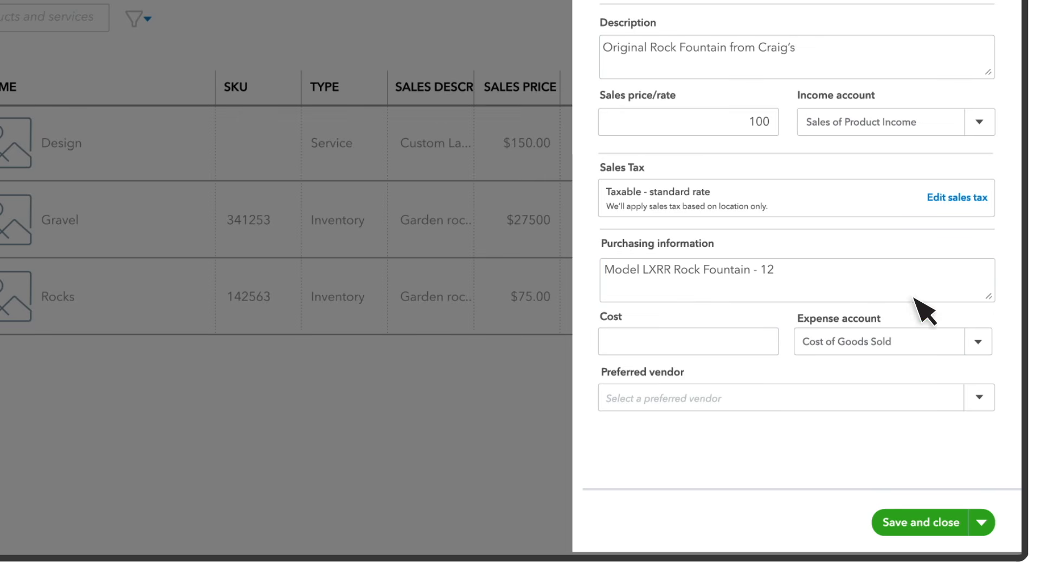
# Step: Set the cost to 50, keeping Cost of Goods Sold as the expense account
pyautogui.click(770, 343)
pyautogui.write('50')
pyautogui.click(978, 341)
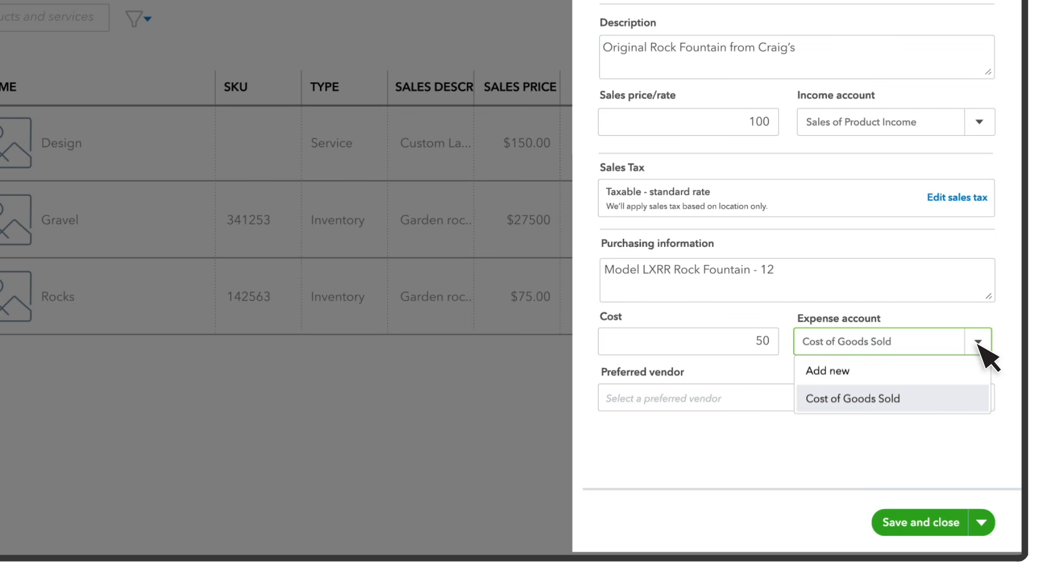
pyautogui.click(979, 345)
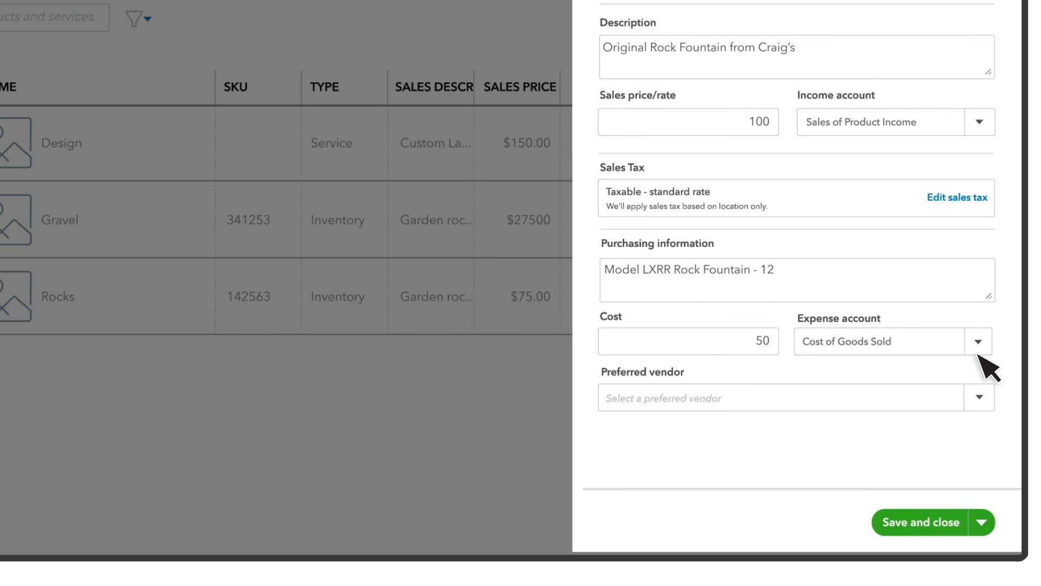
# Step: Choose Dan's Nursery as the preferred vendor and save the new product
pyautogui.click(979, 399)
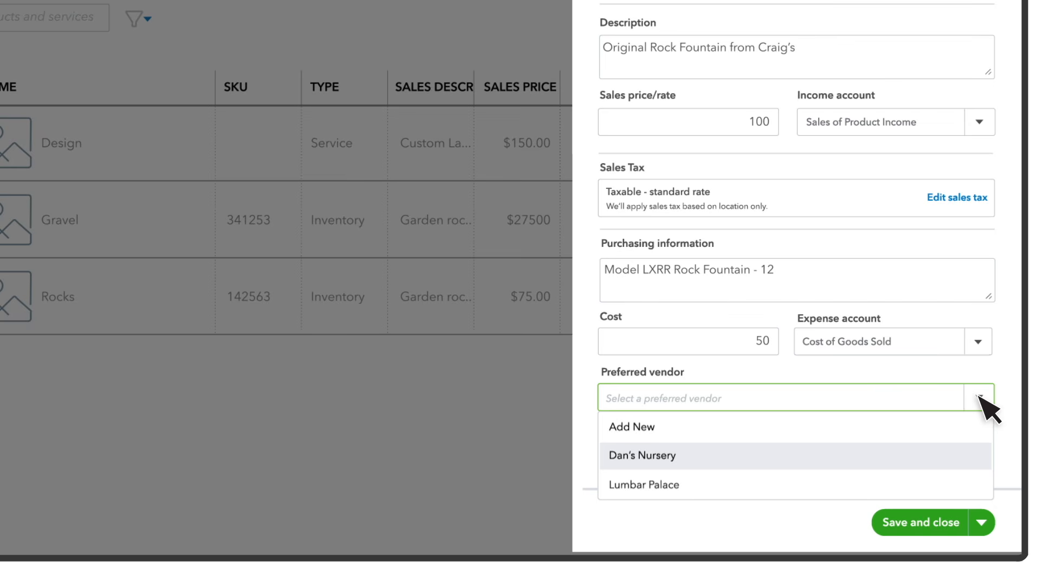
pyautogui.press('Return')
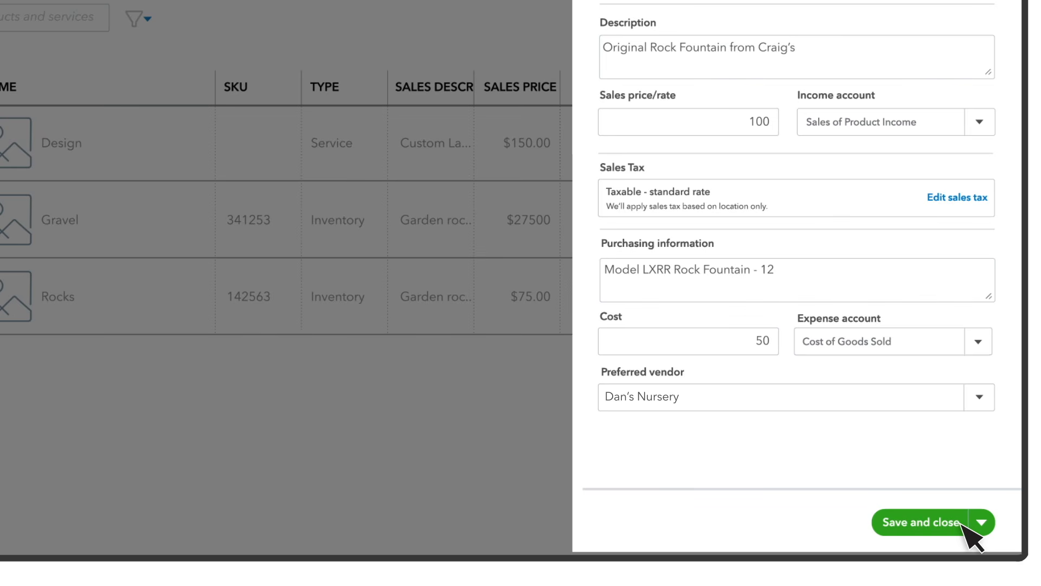
pyautogui.click(962, 524)
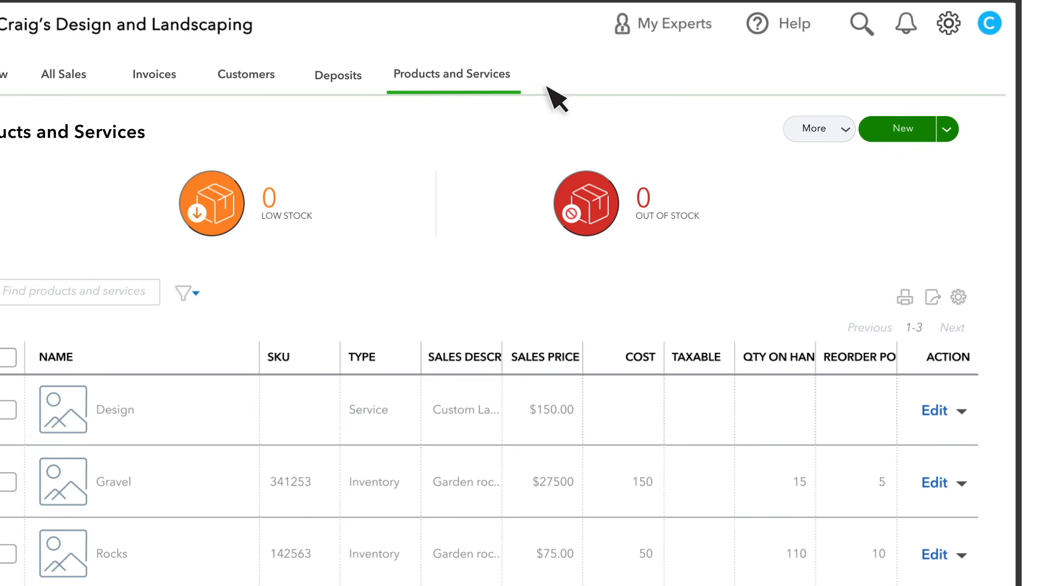
# Step: Start importing products and services from the file PnS_List.XLS and proceed to field mapping
pyautogui.click(947, 130)
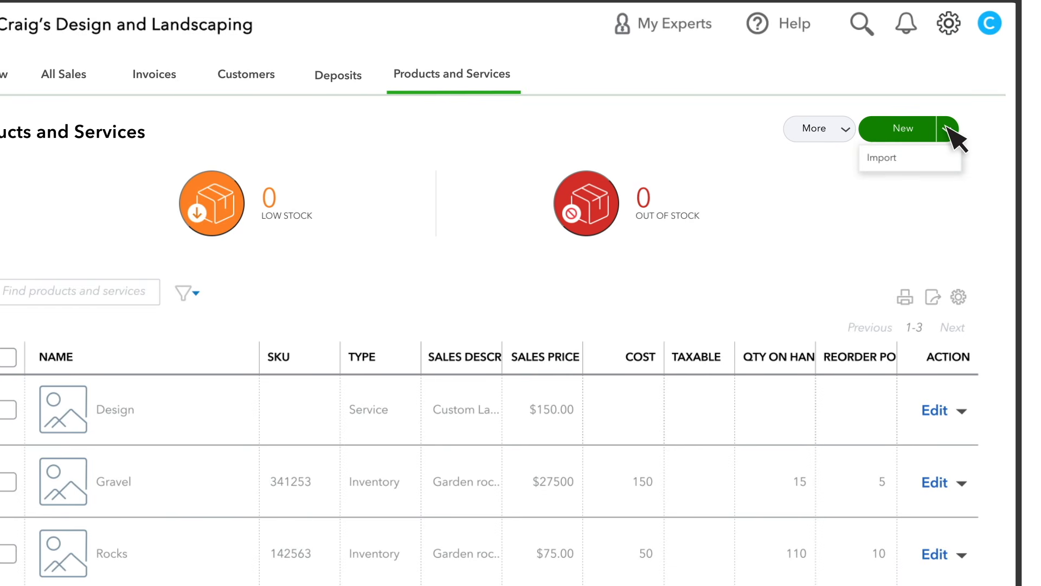
pyautogui.click(953, 158)
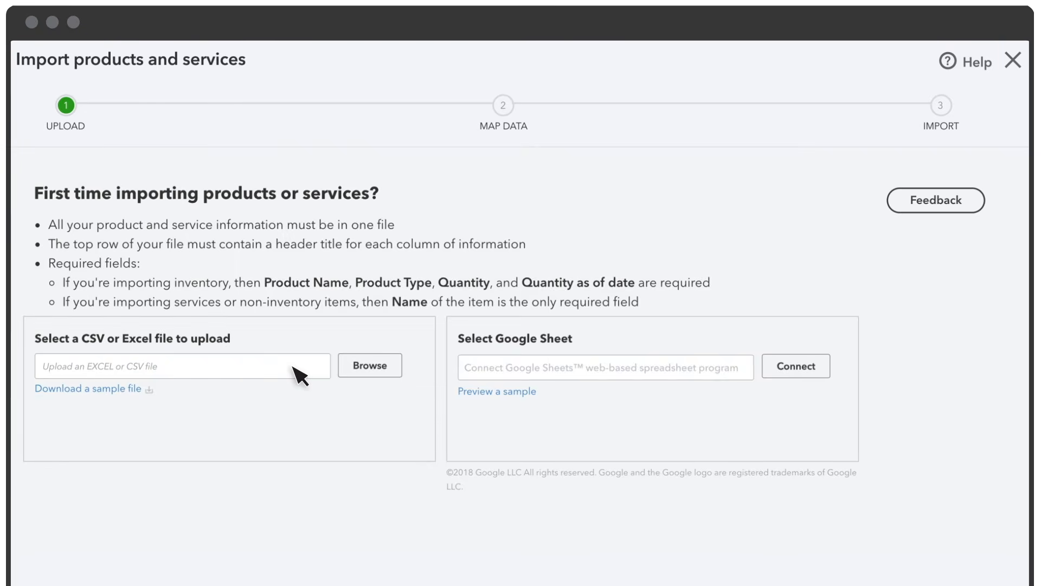
pyautogui.click(342, 373)
pyautogui.click(339, 149)
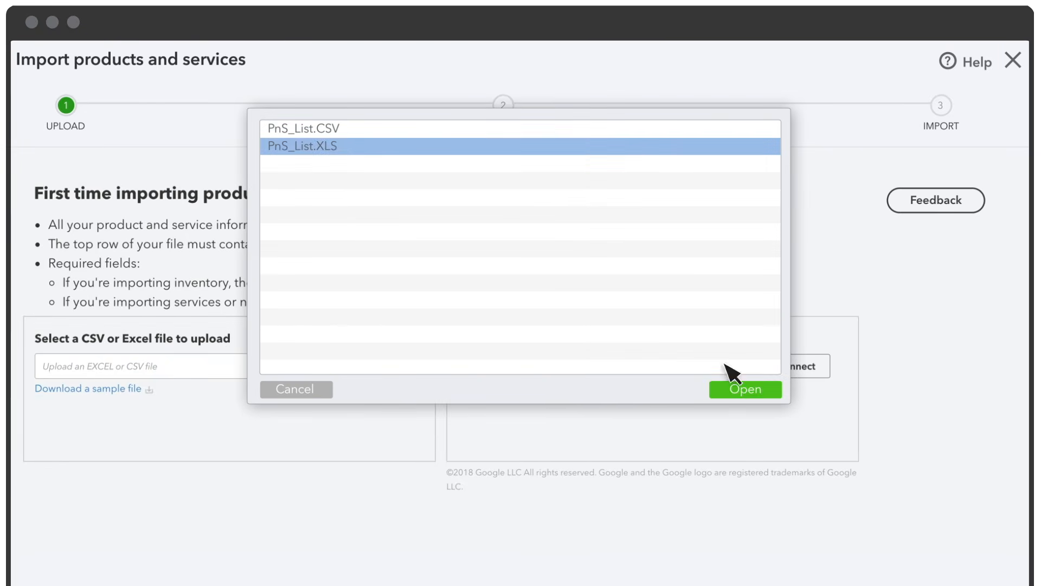
pyautogui.click(751, 389)
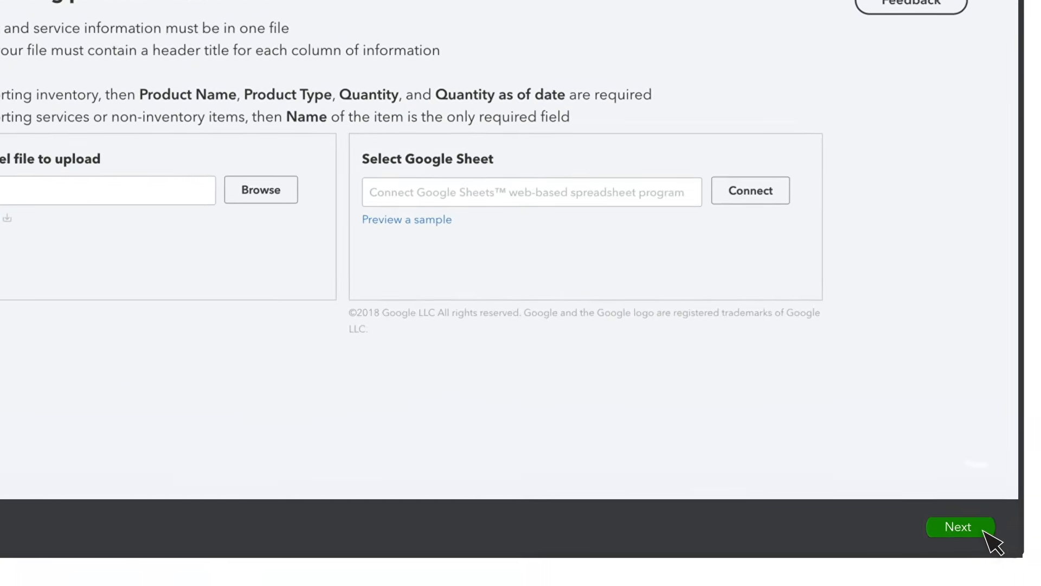
pyautogui.click(977, 583)
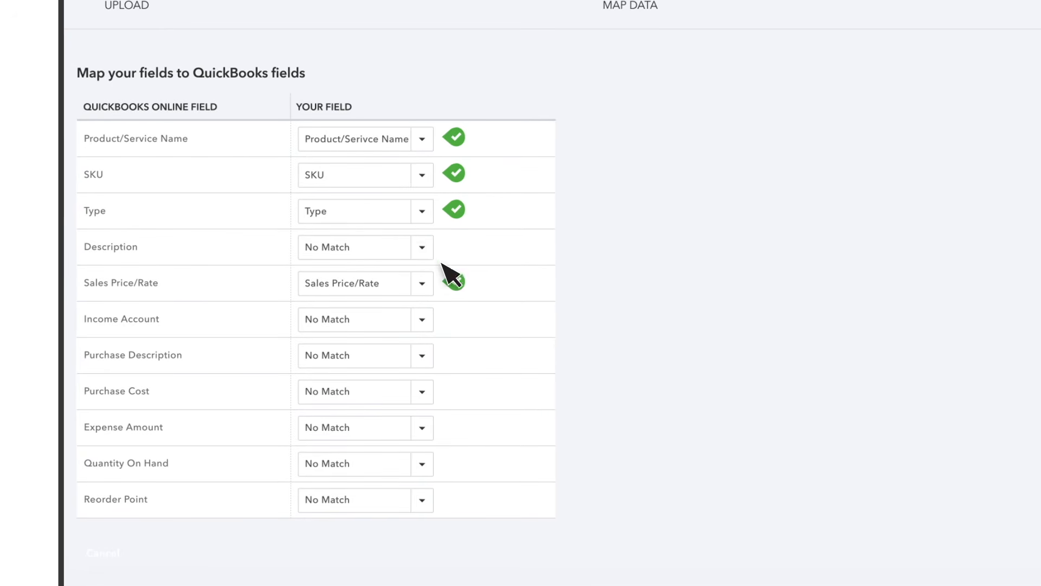
# Step: Map the Description field to Sales Description and continue to the import preview
pyautogui.click(424, 247)
pyautogui.click(411, 411)
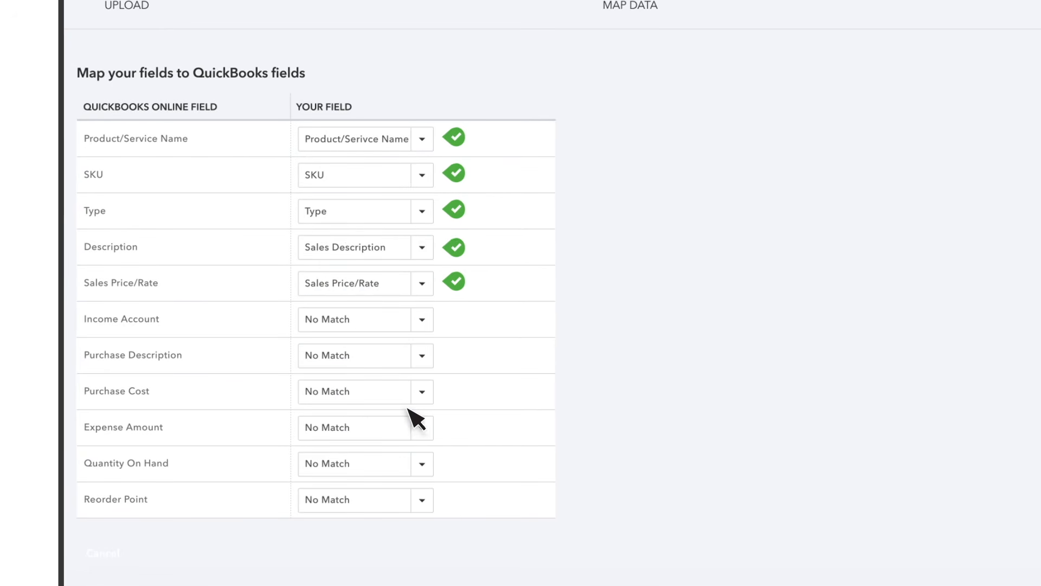
pyautogui.click(971, 541)
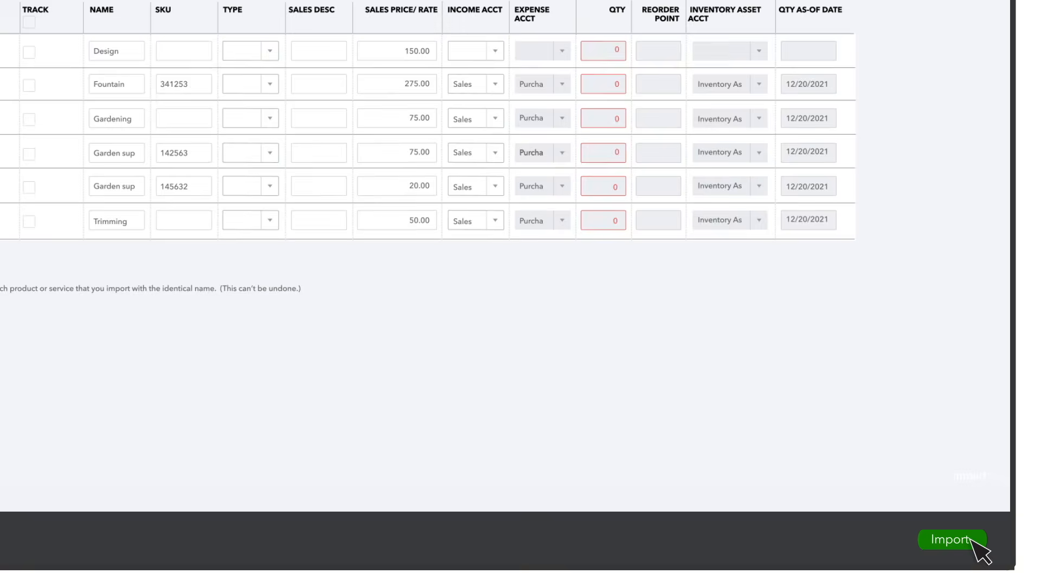